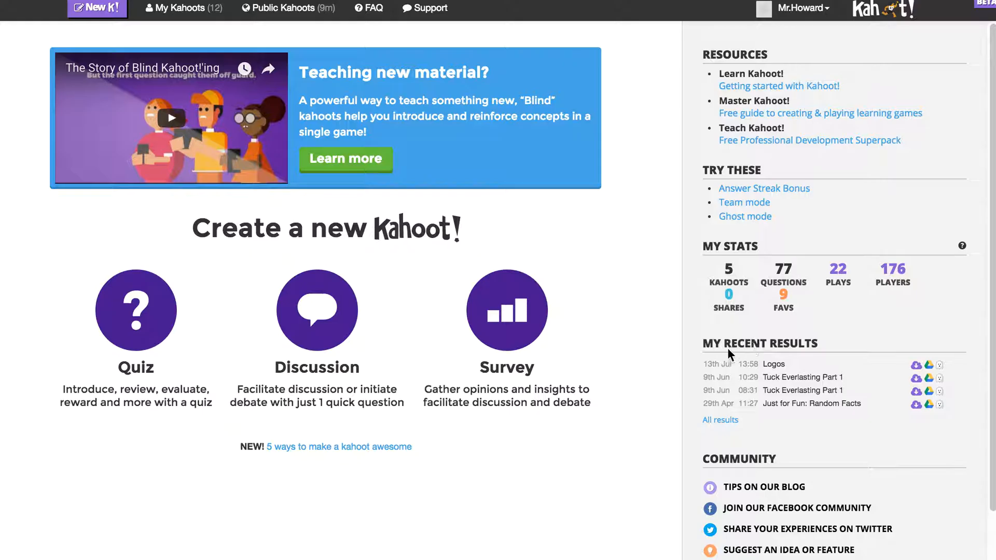
# Create a new quiz kahoot and title it "Baseball Quiz"
pyautogui.scroll(-1, 774, 437)
pyautogui.scroll(1, 773, 437)
pyautogui.click(136, 322)
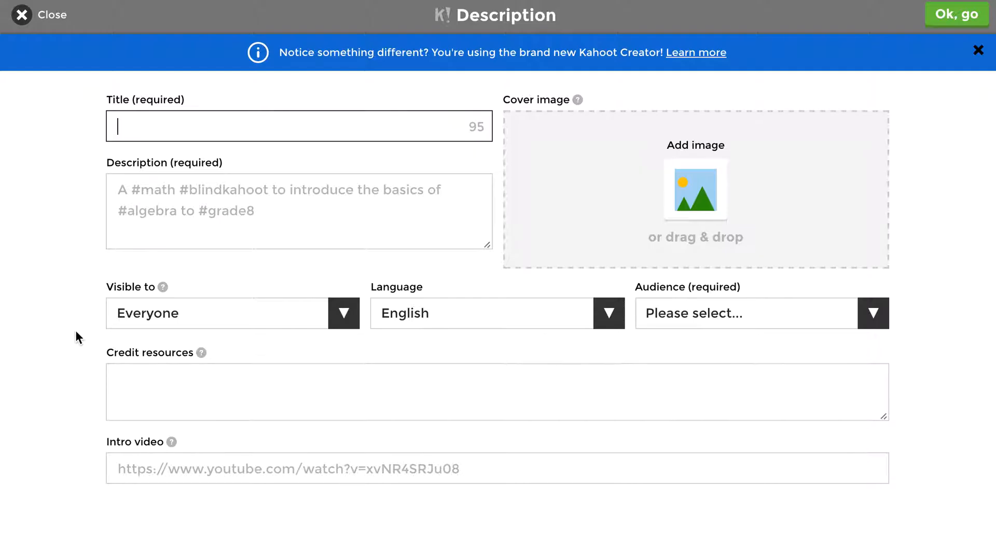
pyautogui.click(176, 130)
pyautogui.write('Basebal')
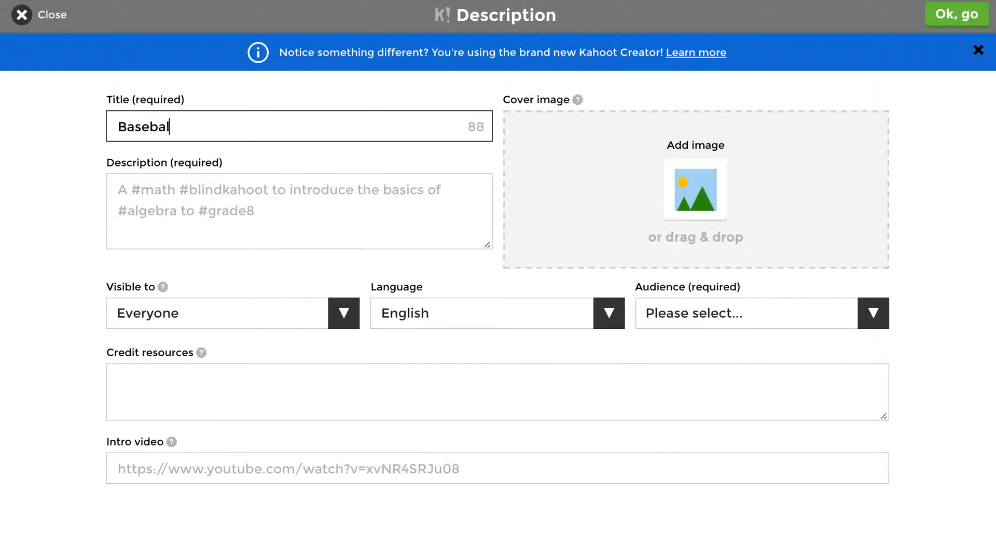
pyautogui.write('l Quiz')
# Describe the quiz as "A quiz of baseball teams in America" and dismiss the hashtag tip
pyautogui.click(196, 224)
pyautogui.write('A')
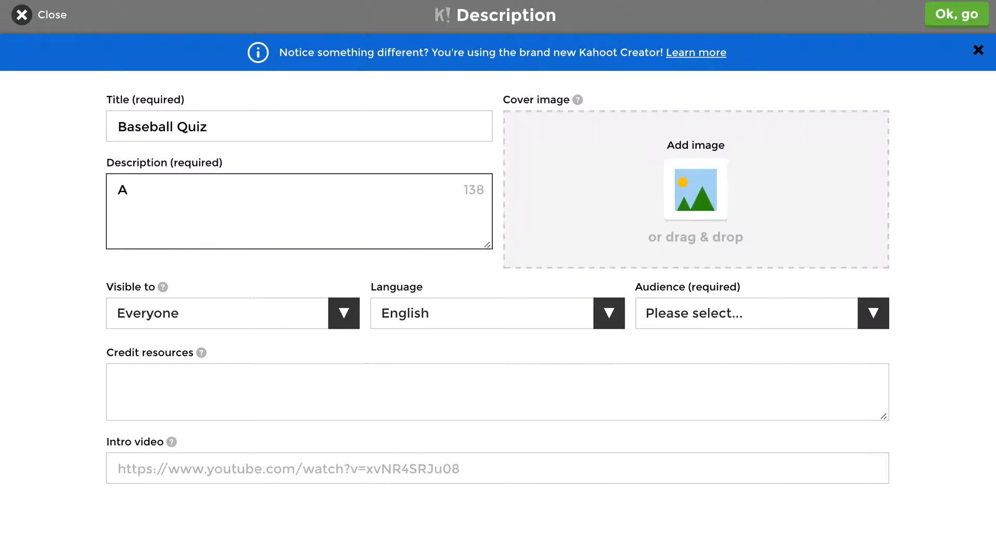
pyautogui.write(' quiz of baseball teams in ')
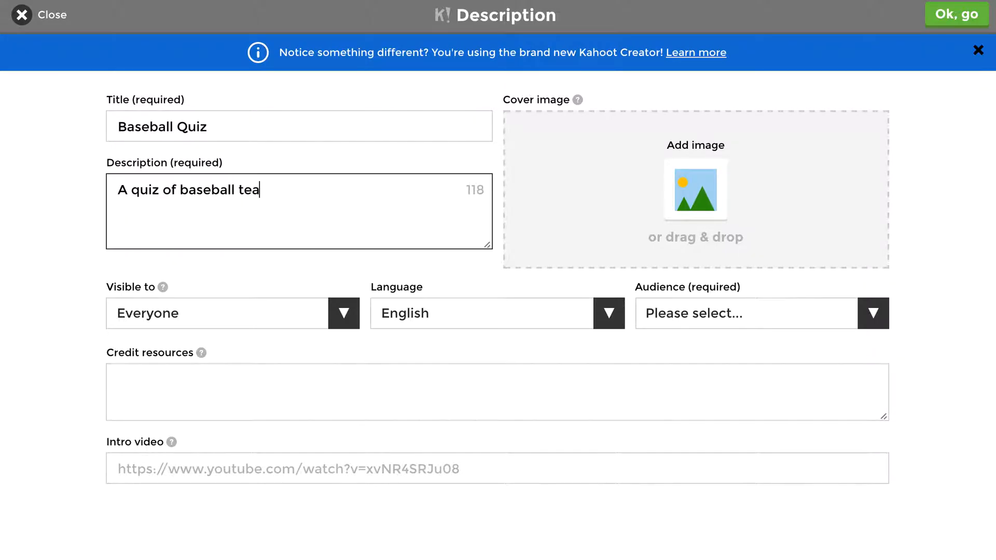
pyautogui.write('America')
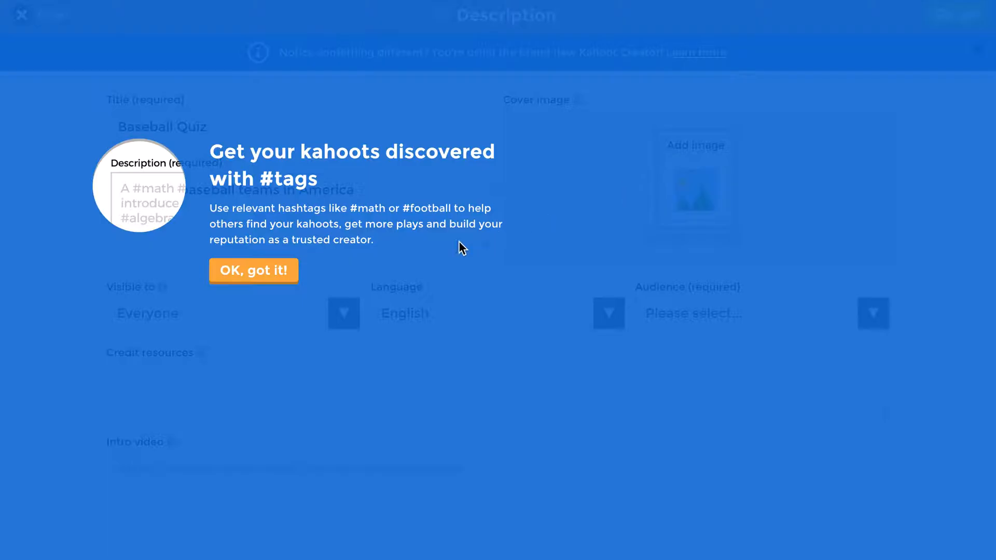
pyautogui.click(262, 275)
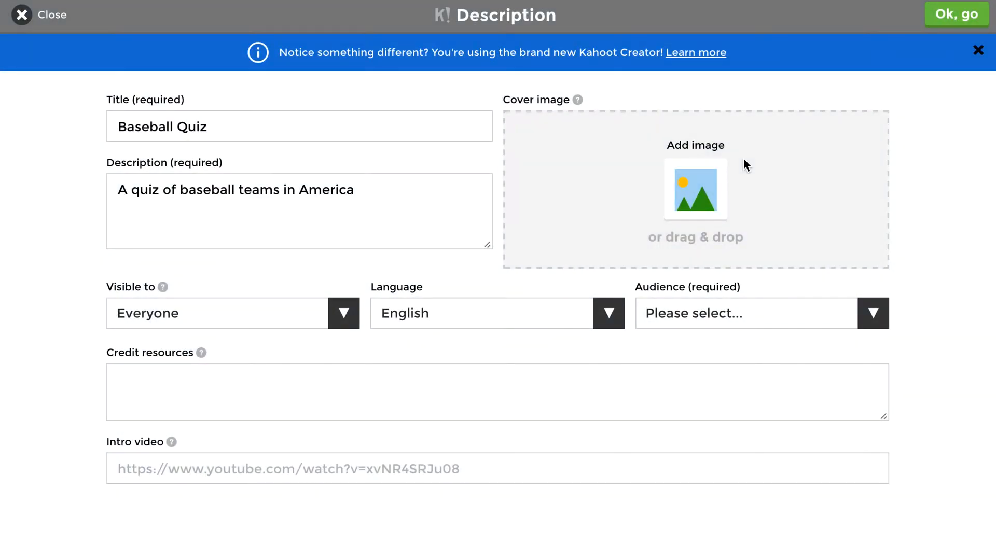
# Add the 597 × 450 JPG screenshot from the Desktop's pic folder as the quiz's cover image
pyautogui.click(711, 146)
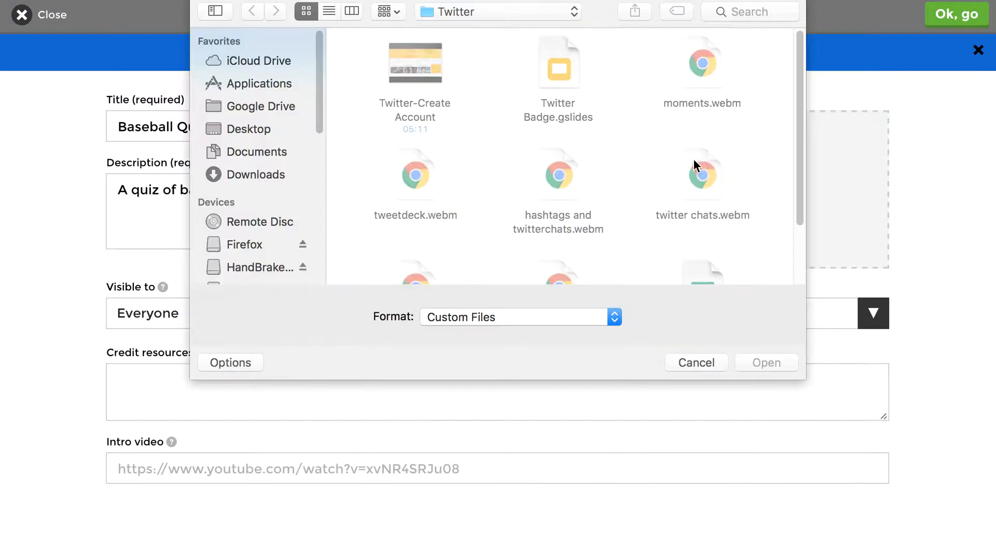
pyautogui.moveTo(803, 67); pyautogui.dragTo(772, 197)
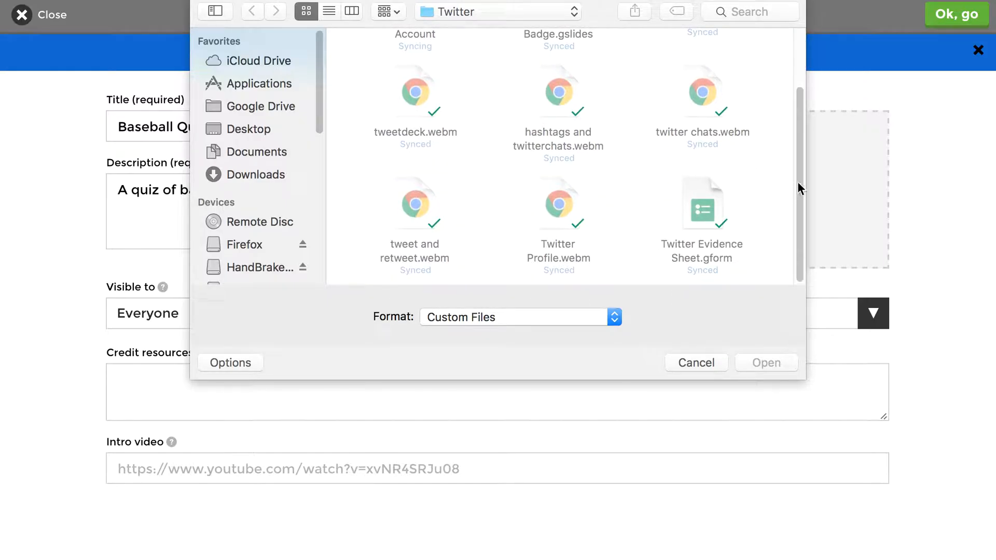
pyautogui.click(268, 130)
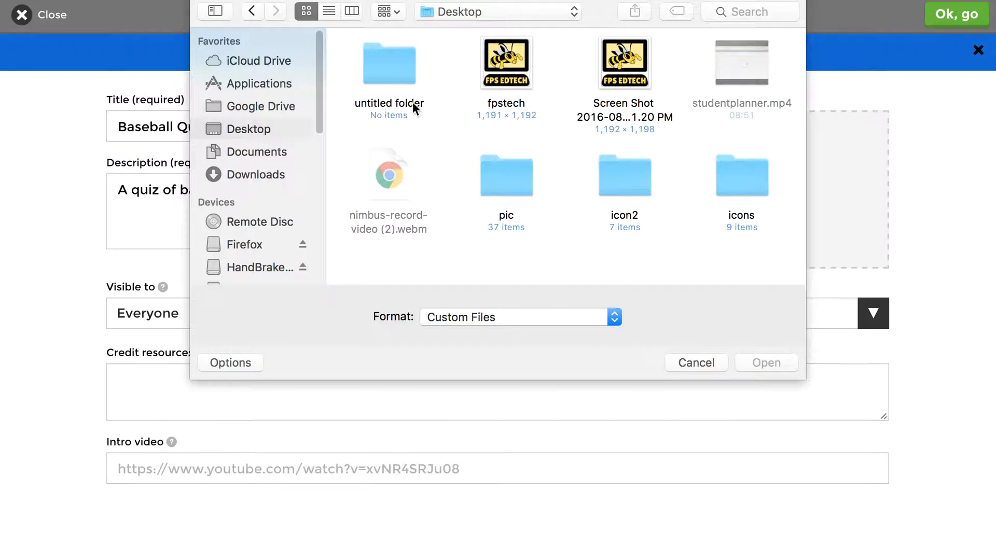
pyautogui.doubleClick(503, 185)
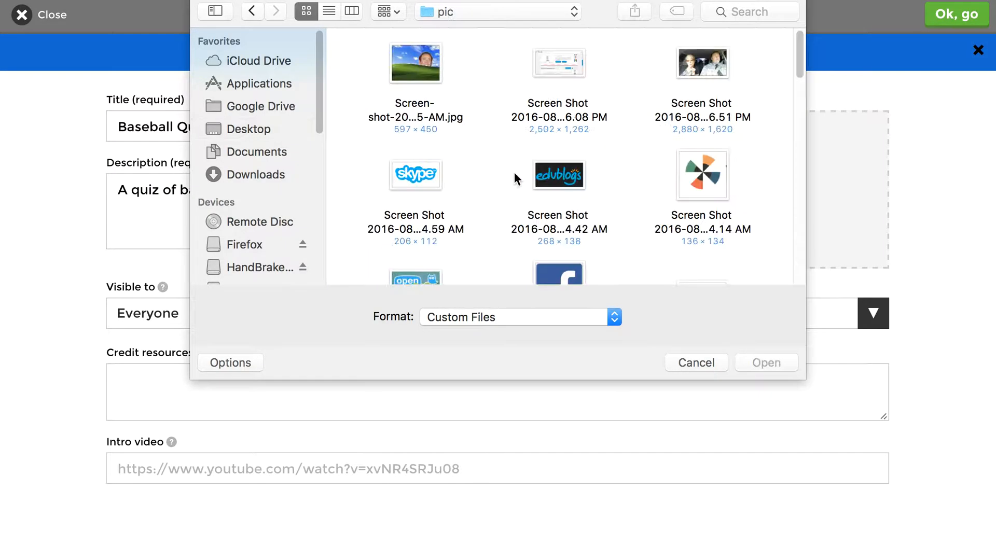
pyautogui.moveTo(801, 65); pyautogui.dragTo(787, 52)
pyautogui.click(404, 72)
pyautogui.click(767, 363)
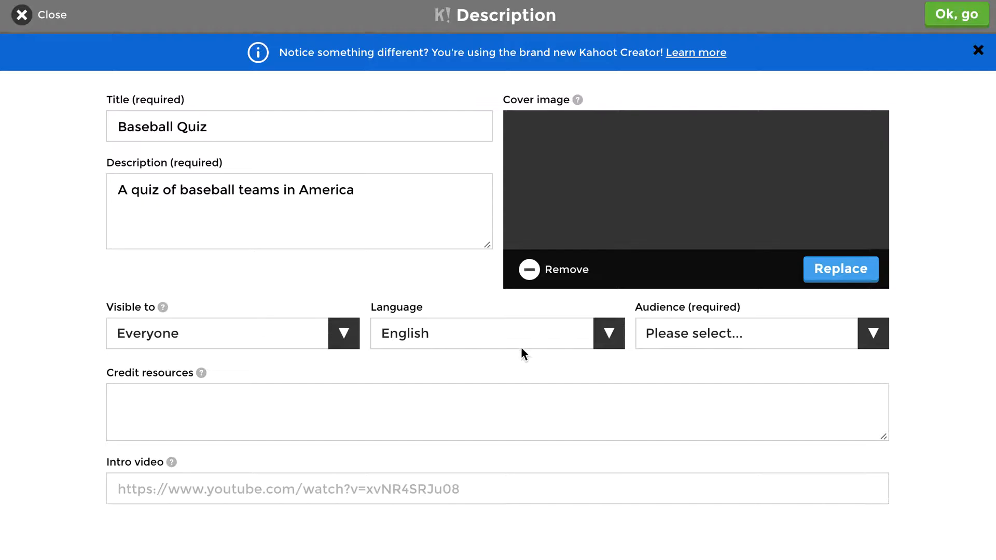
# Review the quiz's visibility options, keeping it visible to Everyone
pyautogui.click(346, 336)
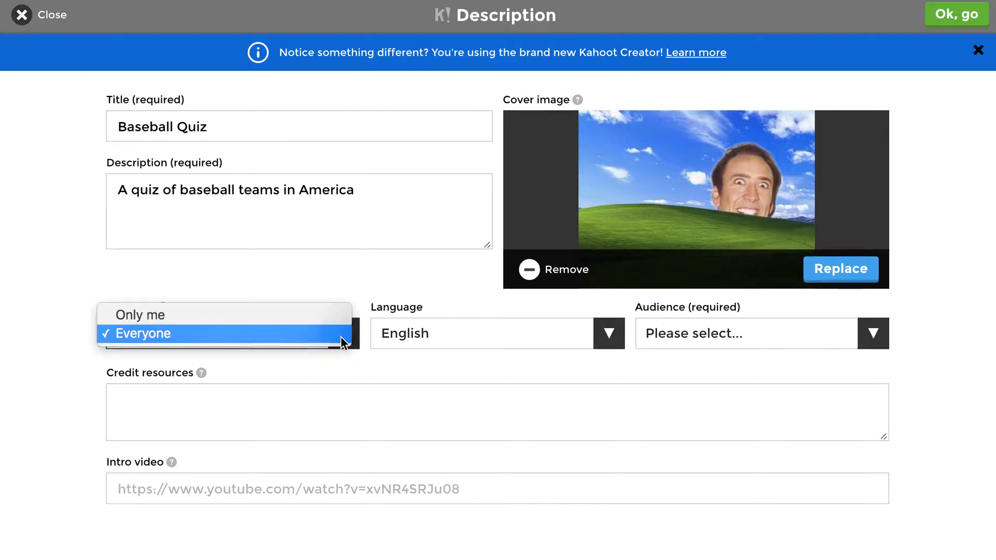
pyautogui.click(345, 338)
pyautogui.click(345, 337)
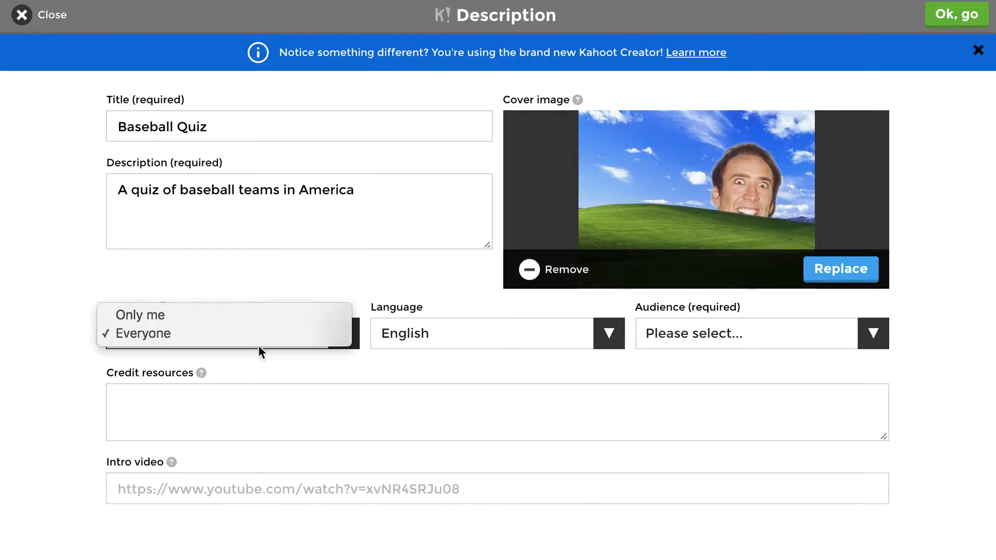
pyautogui.click(273, 363)
pyautogui.click(229, 332)
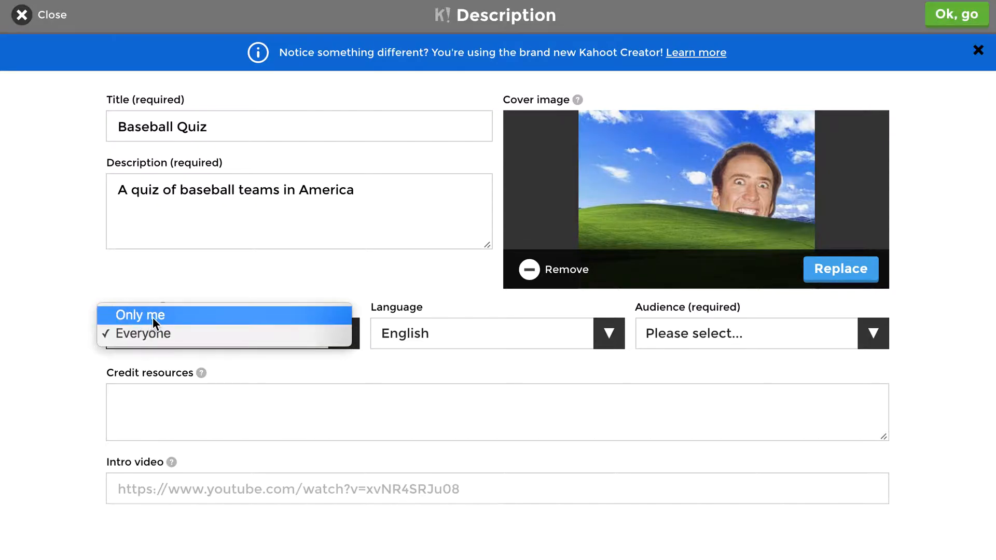
pyautogui.click(542, 379)
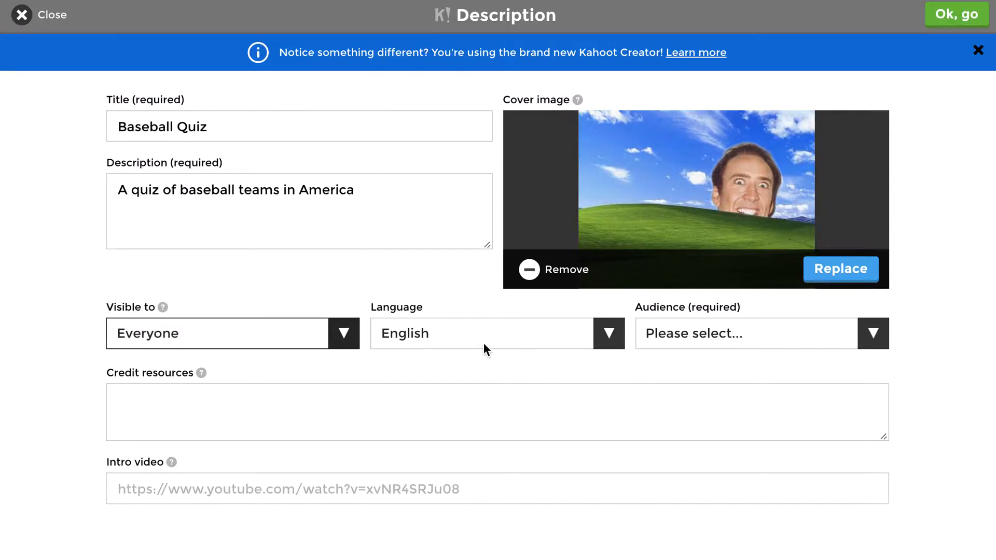
# Keep English as the quiz language and set the audience to School
pyautogui.click(608, 337)
pyautogui.click(565, 336)
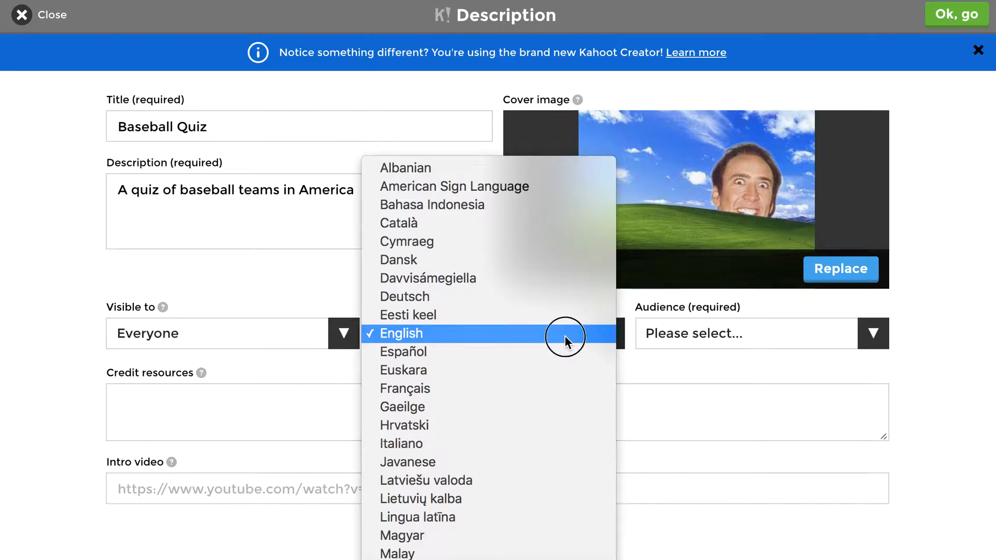
pyautogui.click(853, 338)
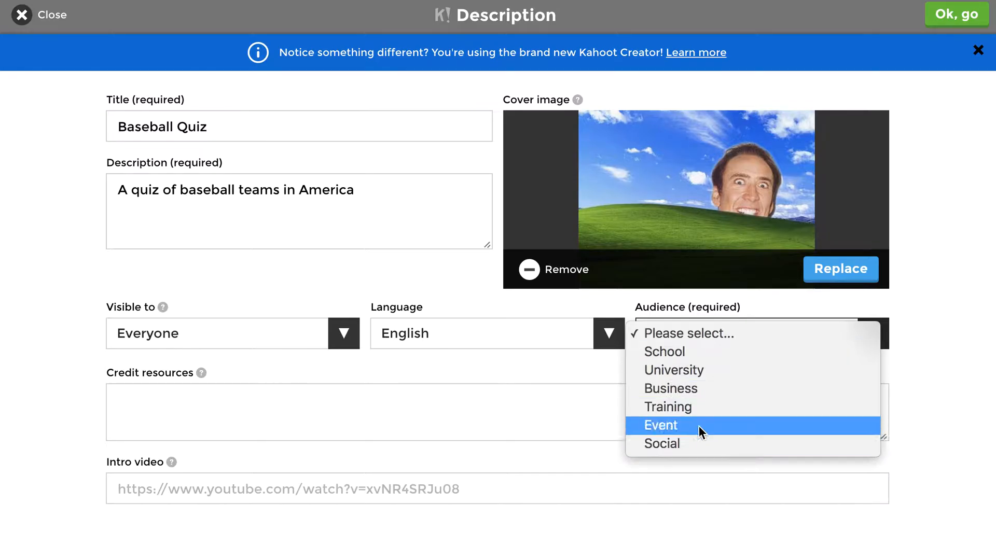
pyautogui.click(671, 353)
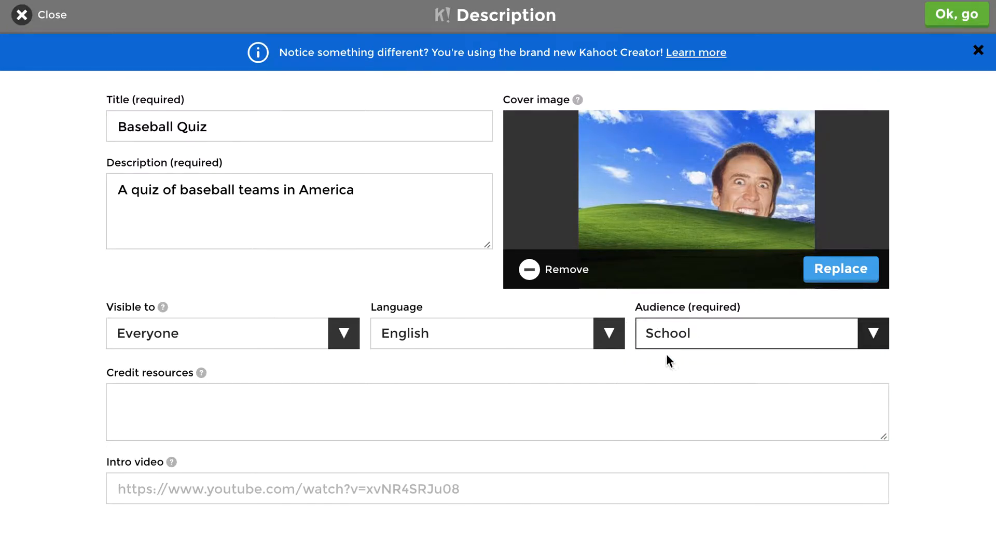
# Credit the resources as "Questions from Howard Literature International v.5", leave the intro video empty and submit the description
pyautogui.click(634, 402)
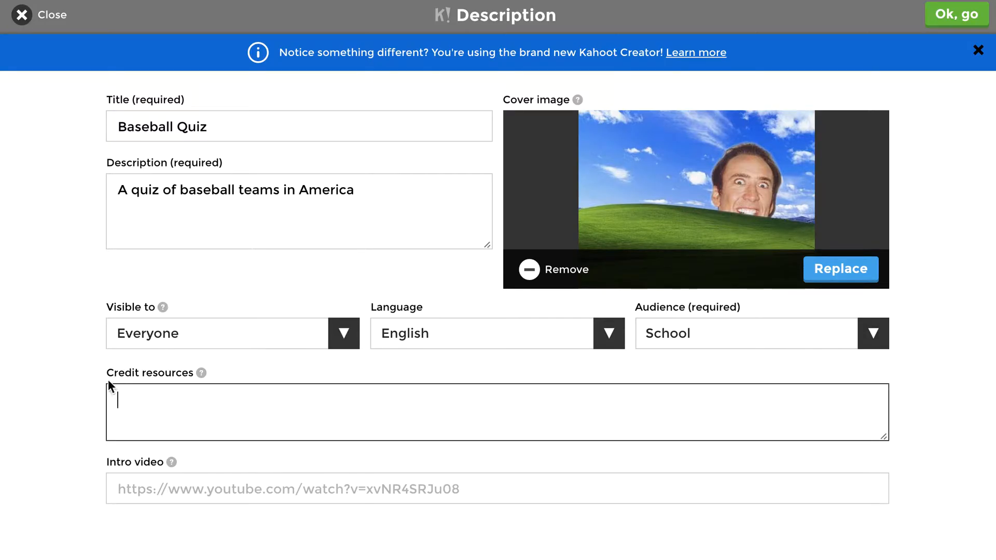
pyautogui.moveTo(200, 374)
pyautogui.write('Questions from Howard Liter')
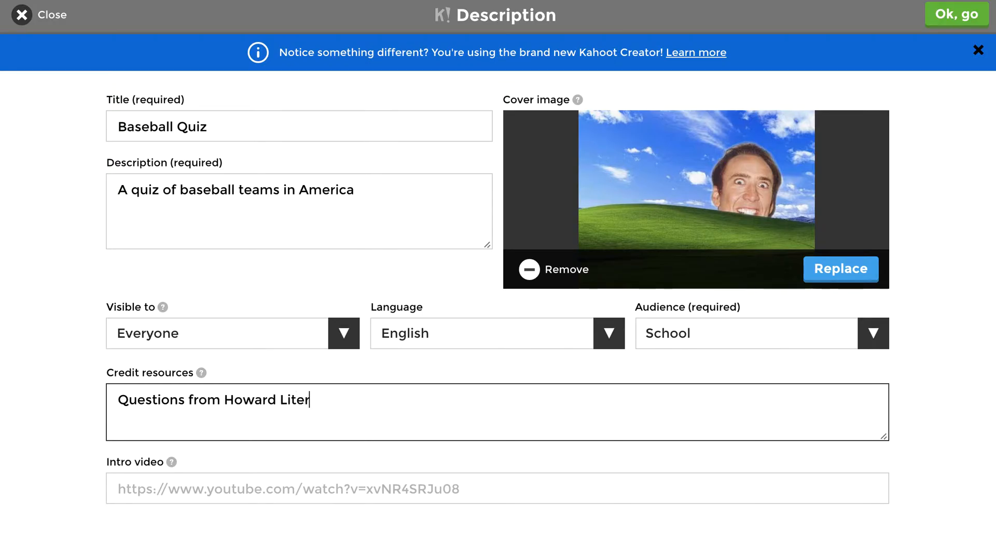
pyautogui.write('ature Internati')
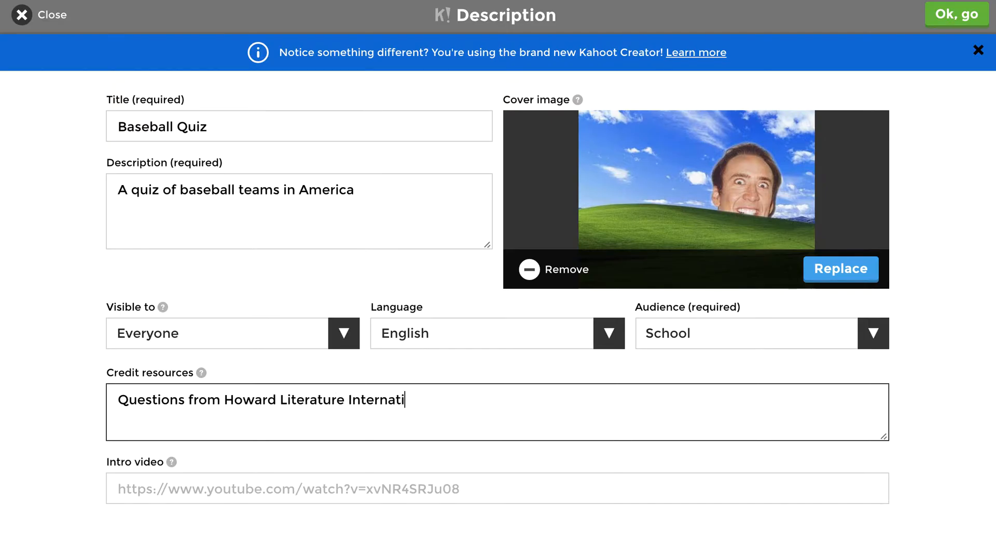
pyautogui.write('onal v.5')
pyautogui.click(256, 481)
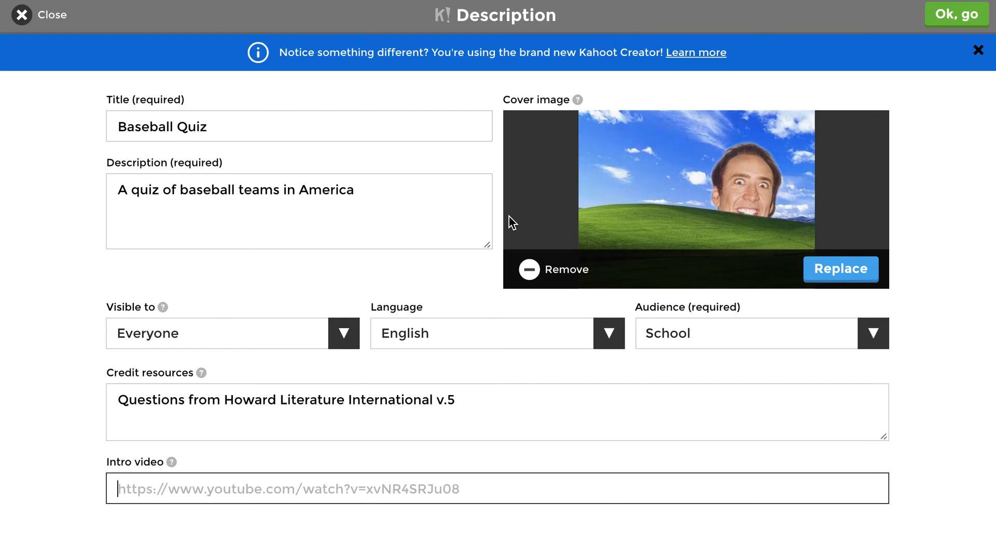
pyautogui.click(954, 21)
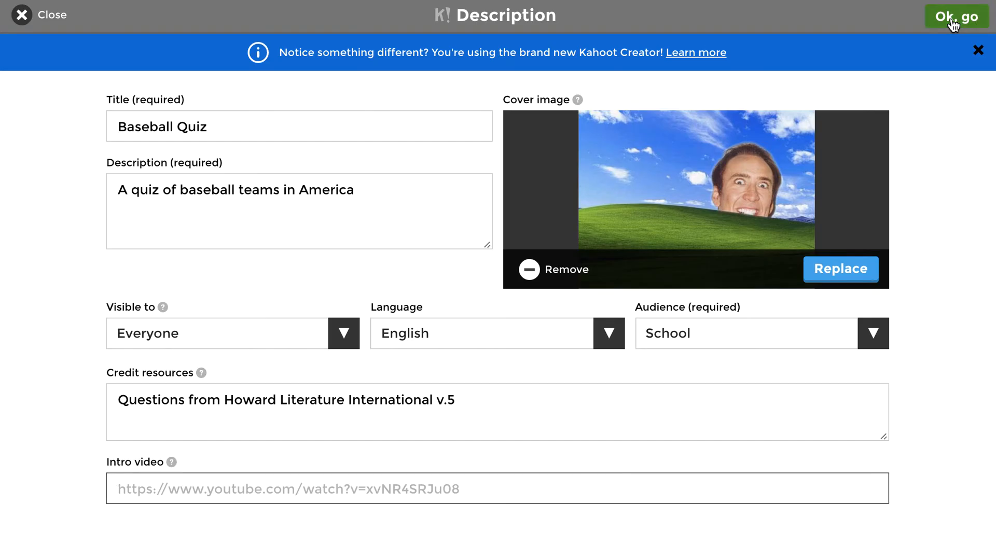